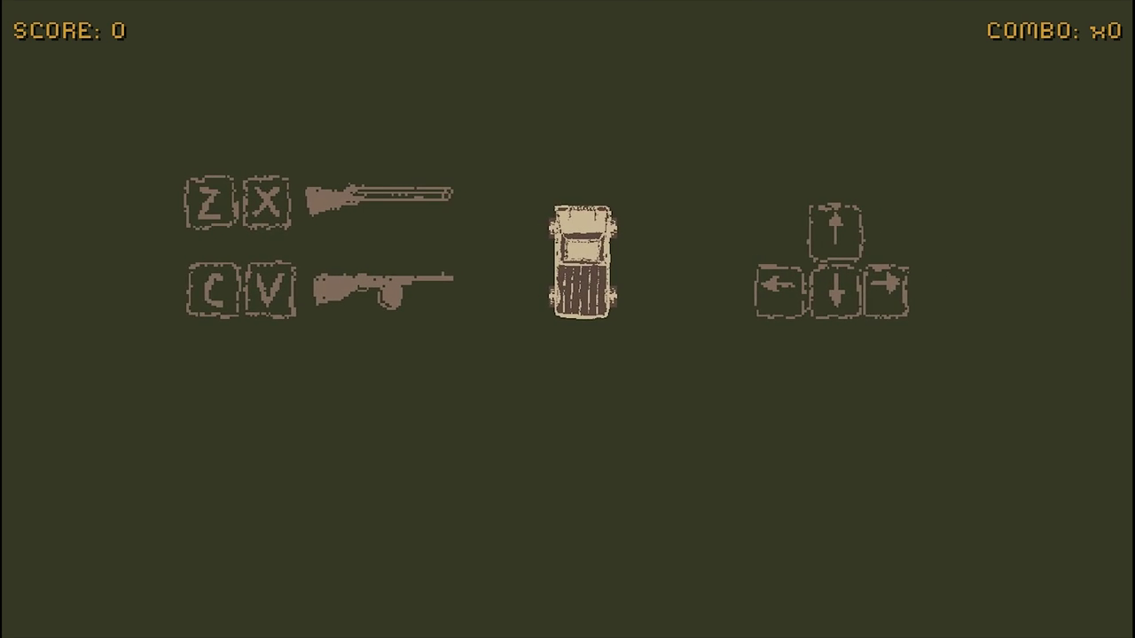
Drive the truck forward with the Up arrow and play until it is destroyed at 282 points.
{"action": "key", "text": "Up"}
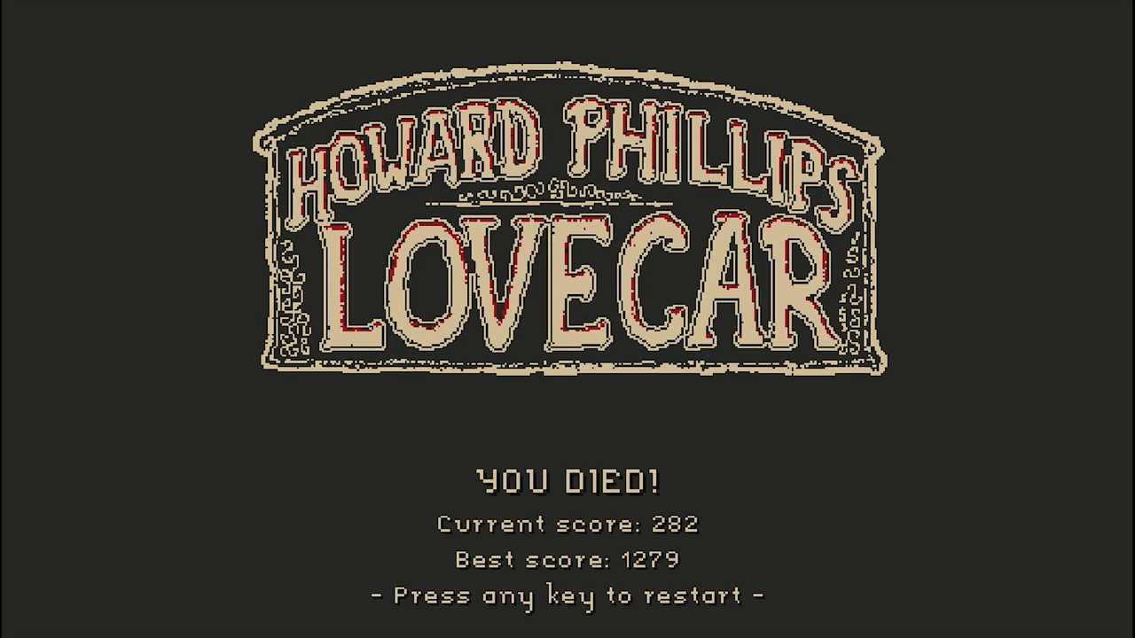
Restart with Space and drive up-right, scoring 531 among the spiked eyeball gods.
{"action": "key", "text": "space"}
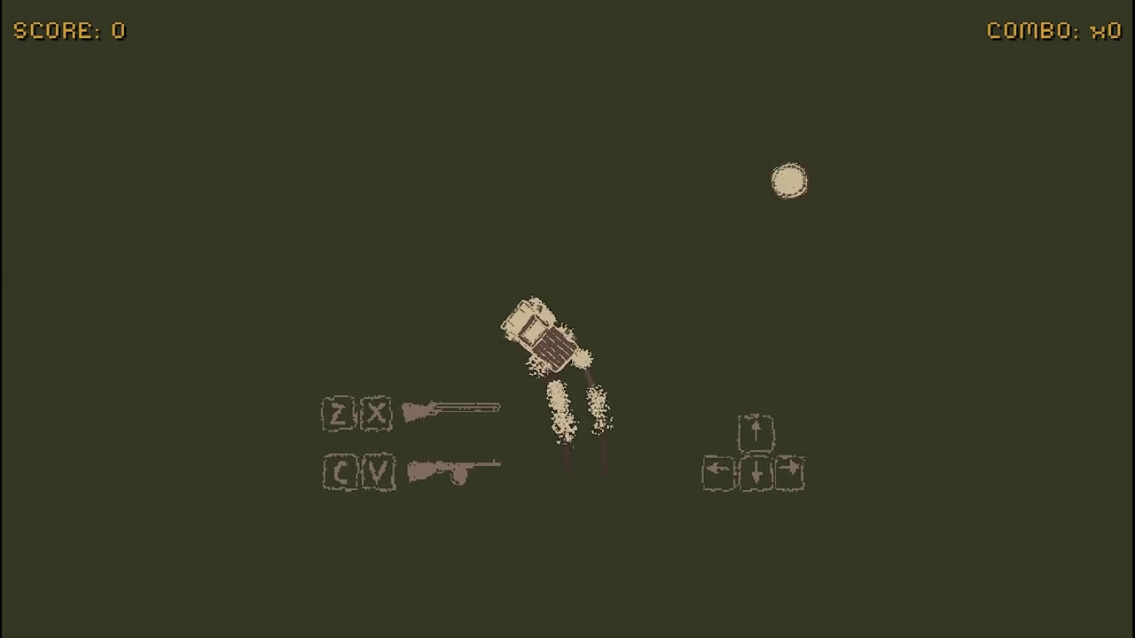
{"action": "key", "text": "Up"}
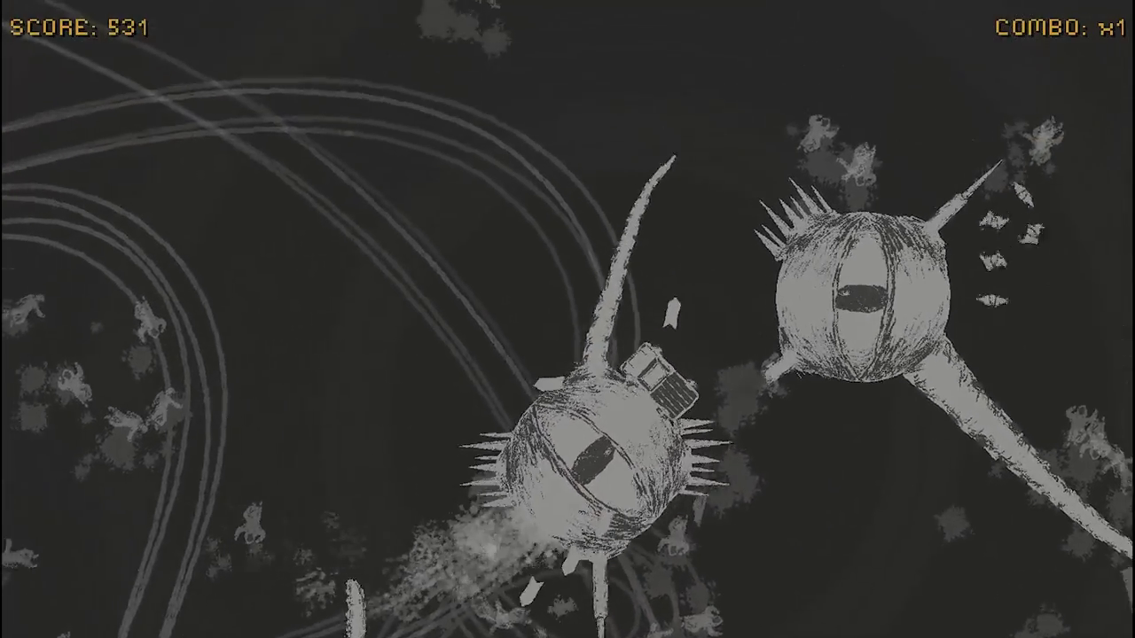
Start a new run with Space and play until dying at 106 points.
{"action": "key", "text": "space"}
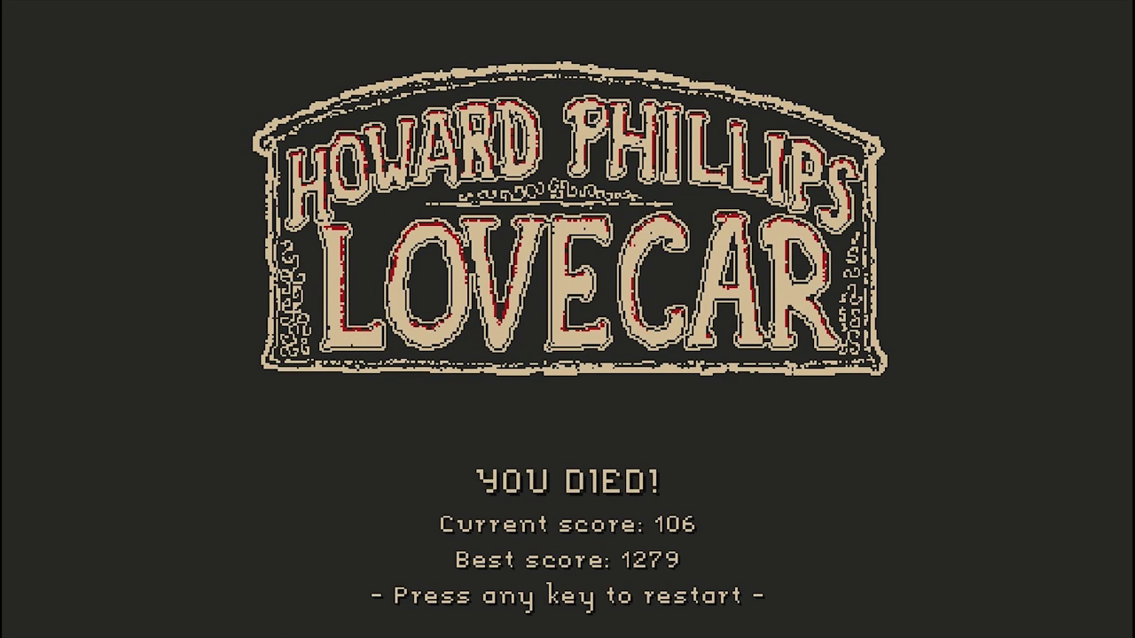
Restart with Space for a fresh run from score 0.
{"action": "key", "text": "space"}
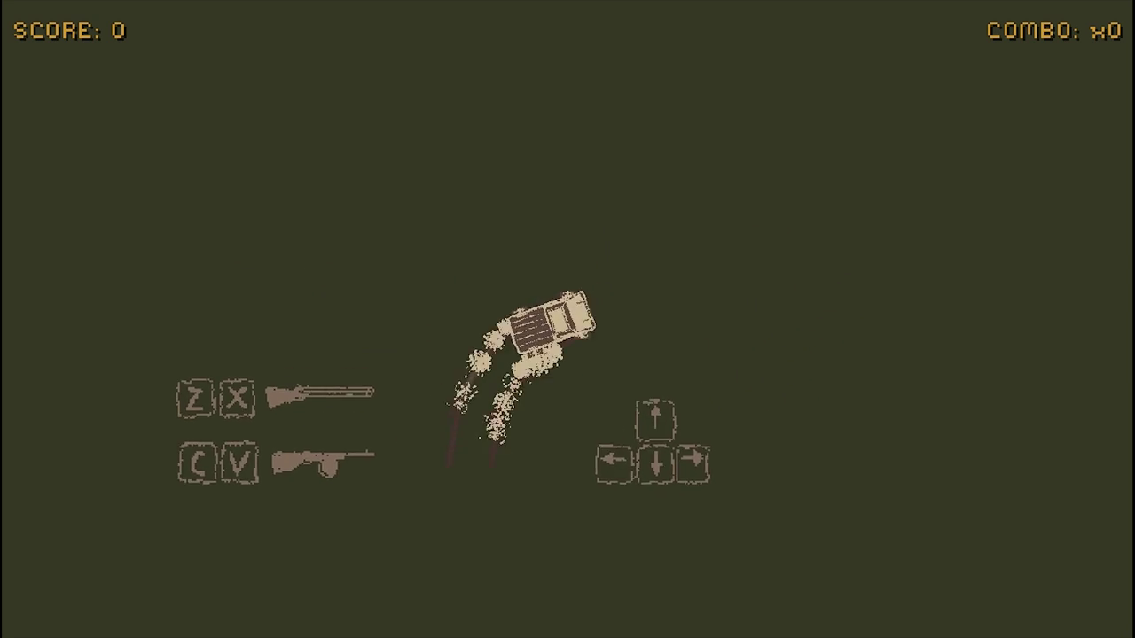